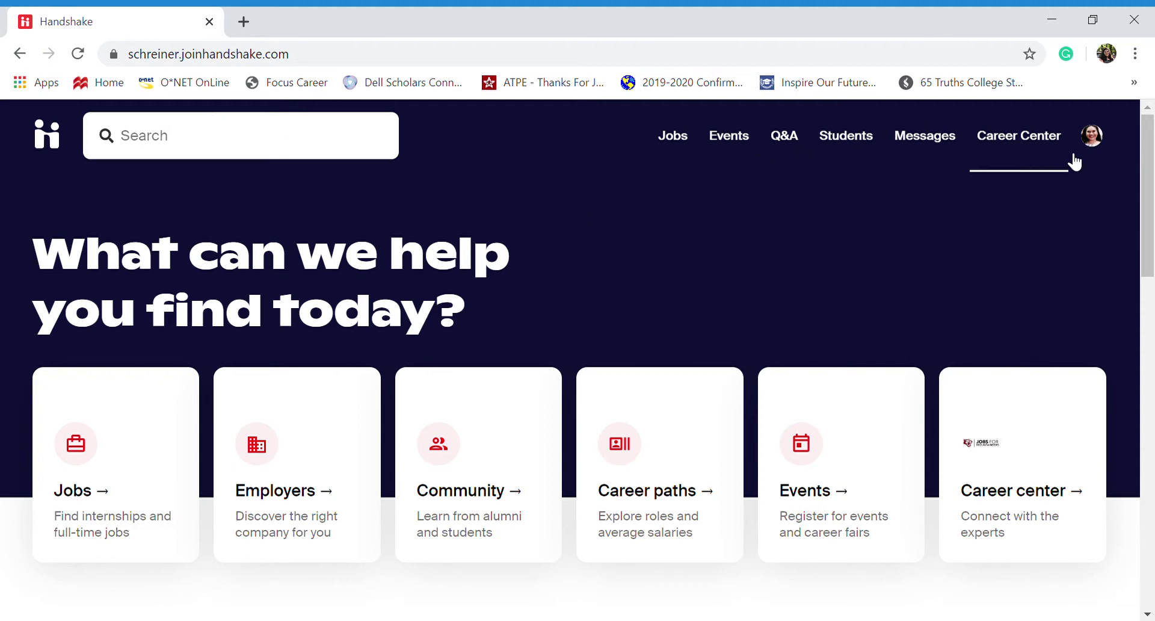
Step: Open your own student profile and review its education, work experience, organizations, courses and skills sections
{"action": "left_click", "coordinate": [1092, 137]}
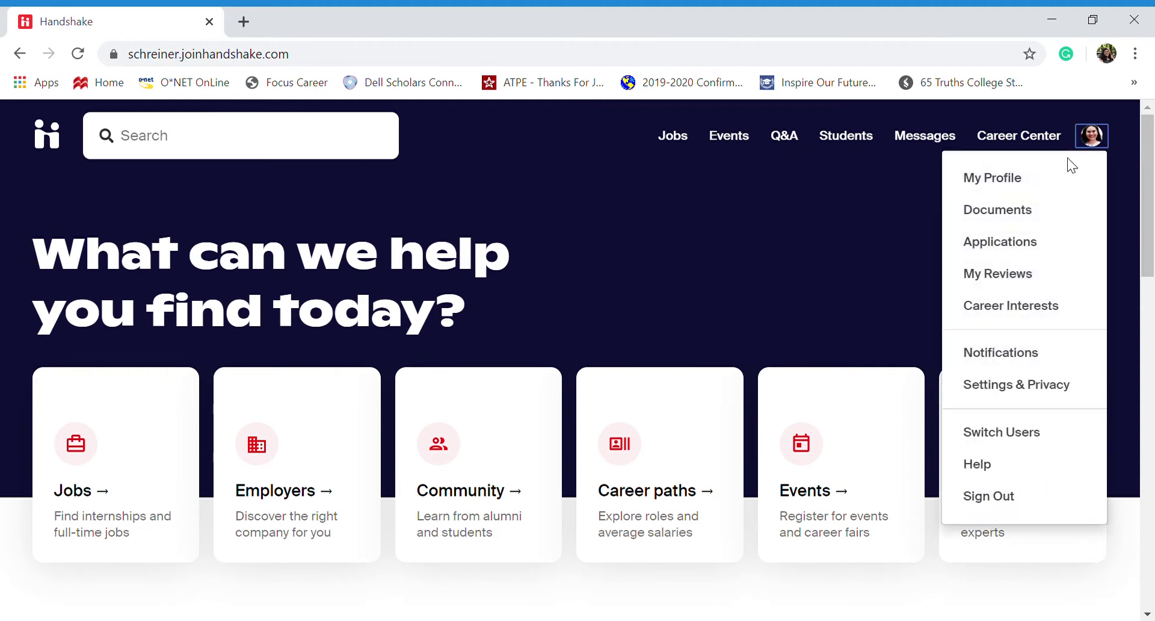
{"action": "left_click", "coordinate": [1017, 178]}
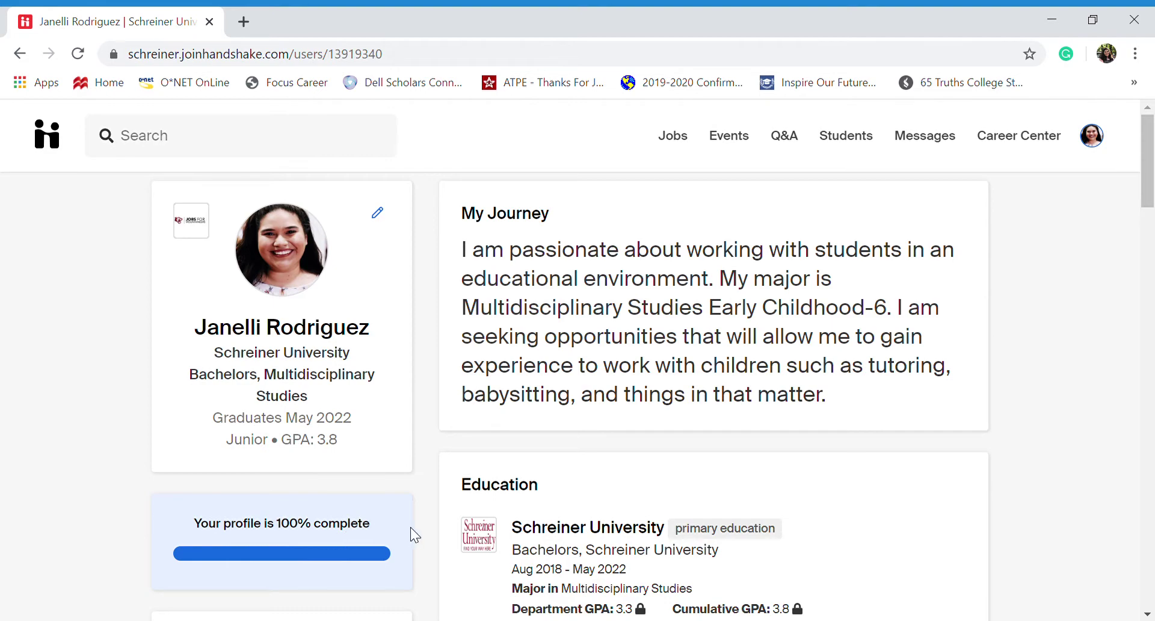
{"action": "scroll", "coordinate": [410, 528], "scroll_direction": "down", "scroll_amount": 5}
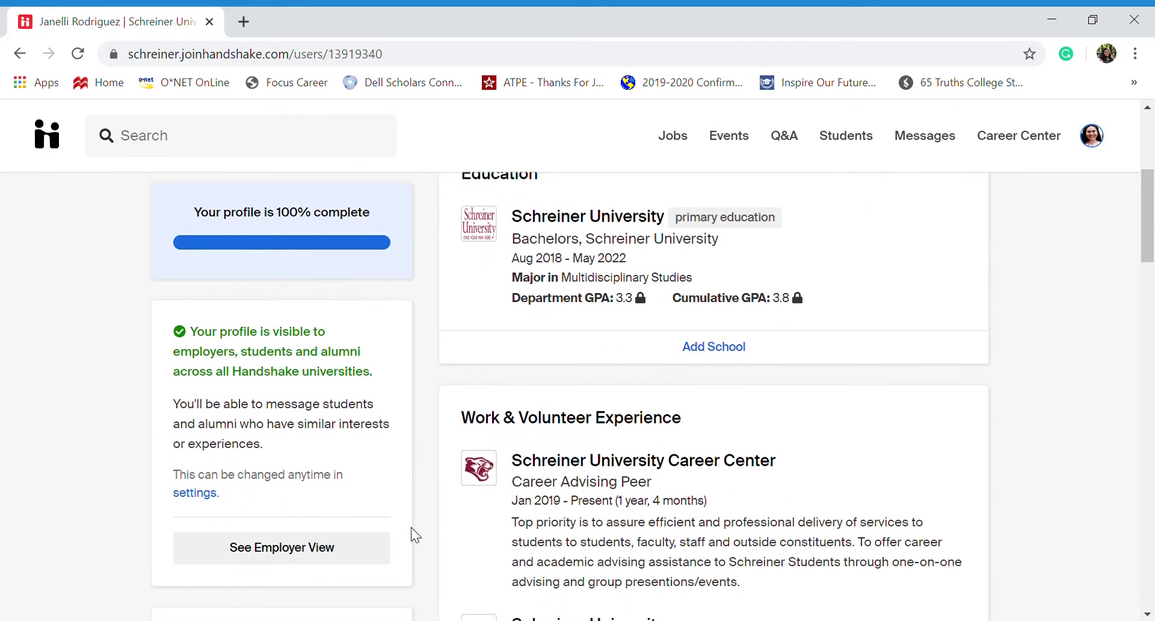
{"action": "scroll", "coordinate": [412, 534], "scroll_direction": "down", "scroll_amount": 10}
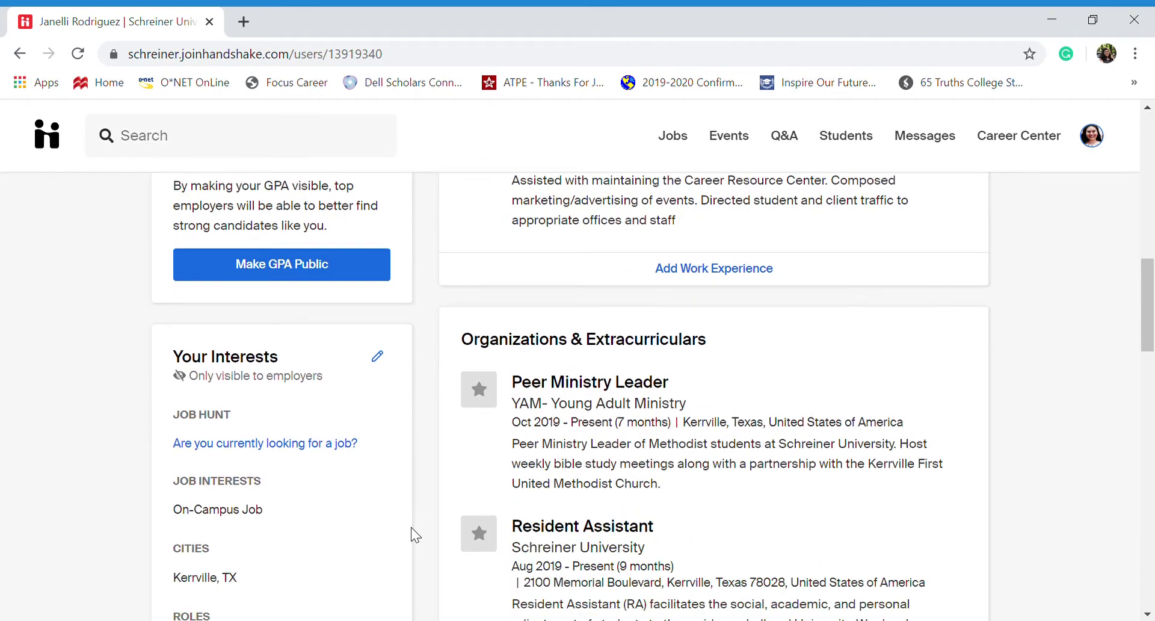
{"action": "scroll", "coordinate": [413, 534], "scroll_direction": "down", "scroll_amount": 13}
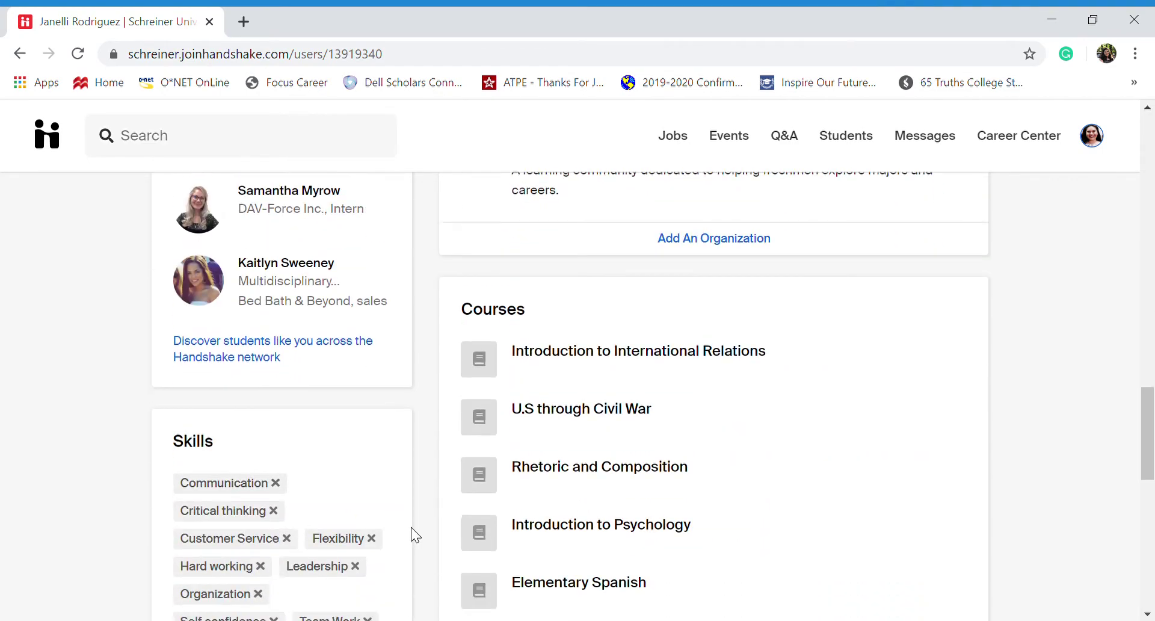
{"action": "scroll", "coordinate": [411, 529], "scroll_direction": "up", "scroll_amount": 17}
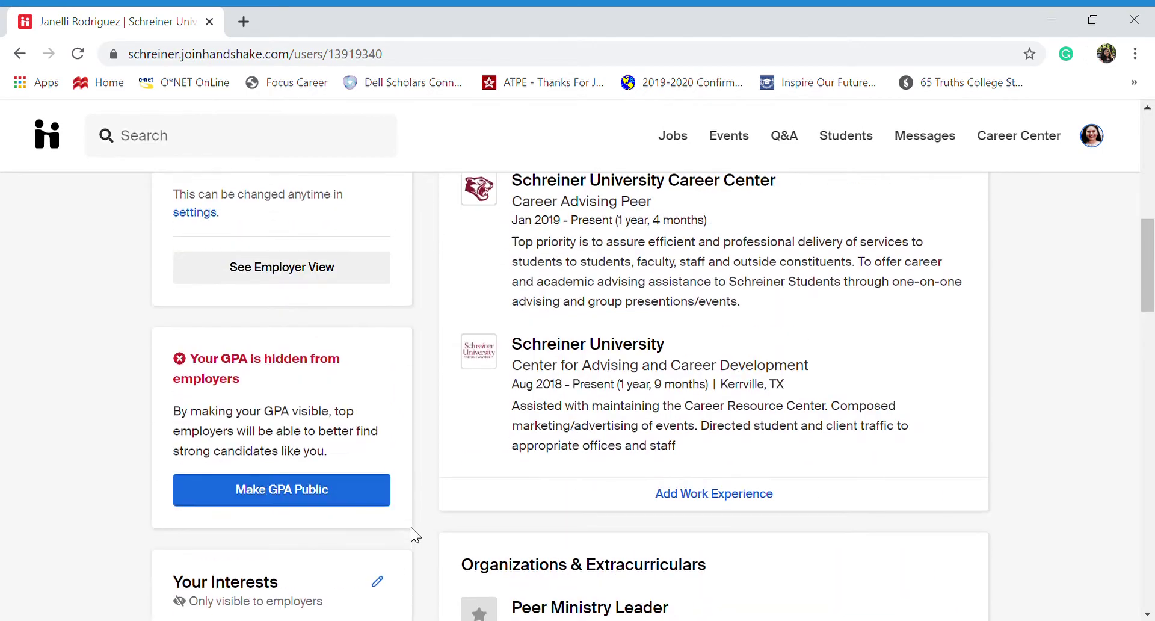
{"action": "scroll", "coordinate": [411, 528], "scroll_direction": "up", "scroll_amount": 8}
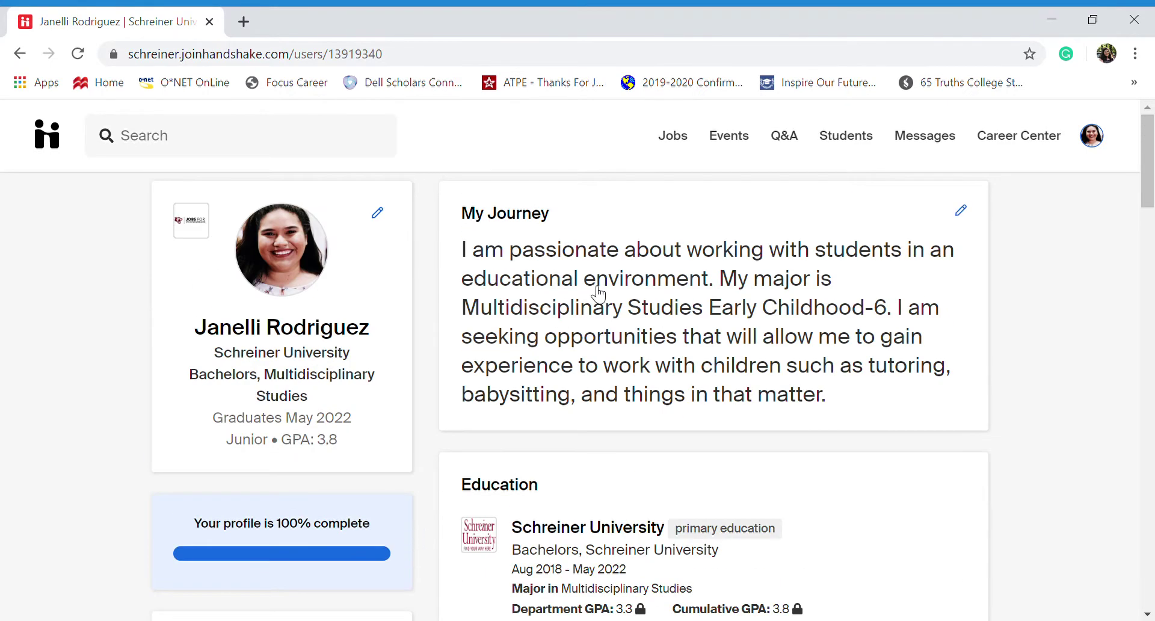
Step: Search the job postings for "Camp Counselor" with the location set to Kerrville, TX
{"action": "left_click", "coordinate": [682, 148]}
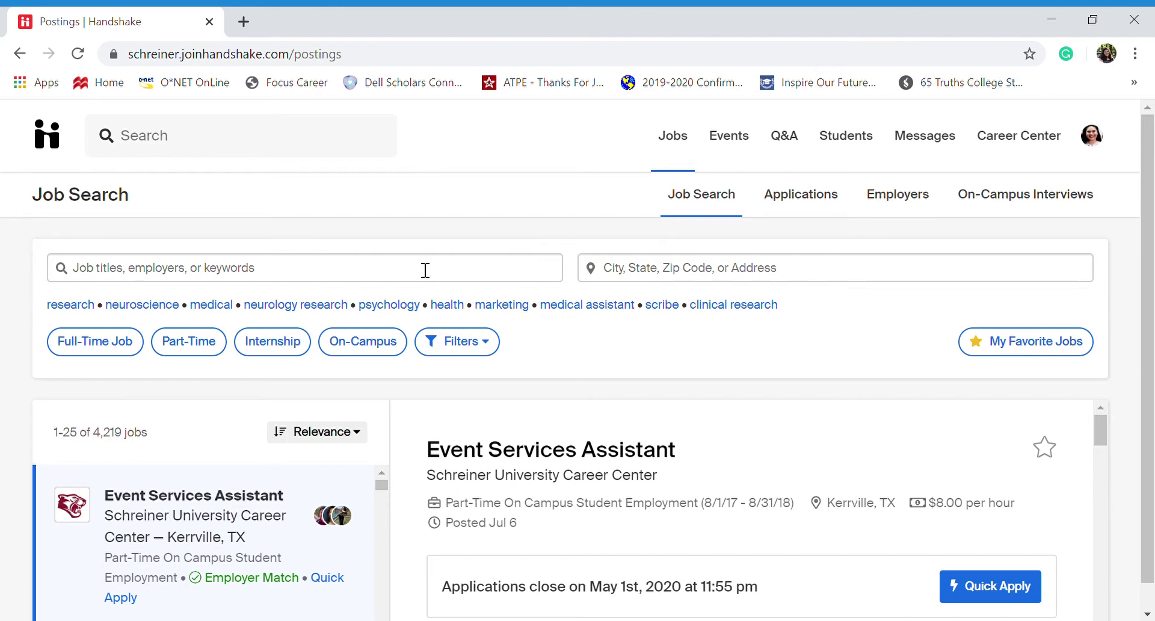
{"action": "left_click", "coordinate": [359, 277]}
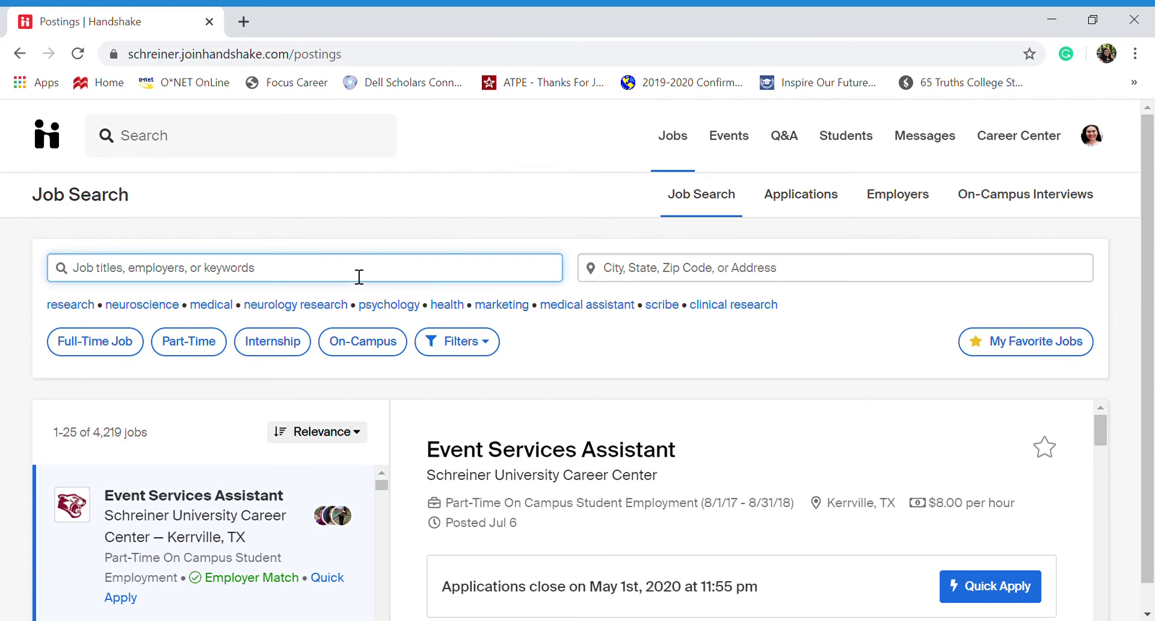
{"action": "type", "text": "Camp "}
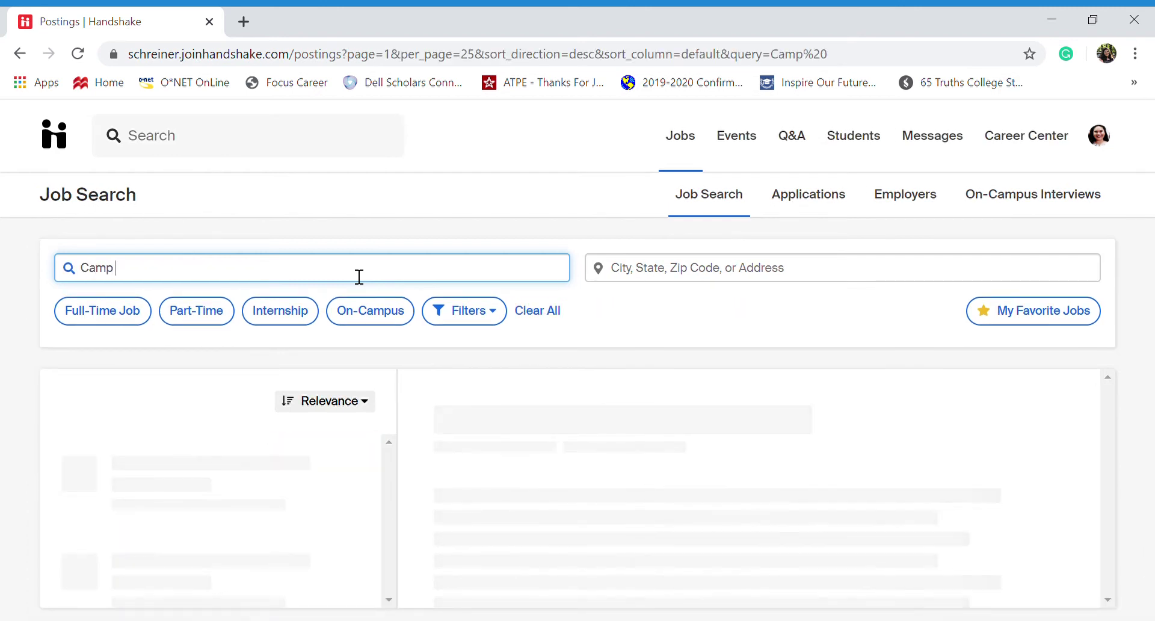
{"action": "type", "text": "Counslor"}
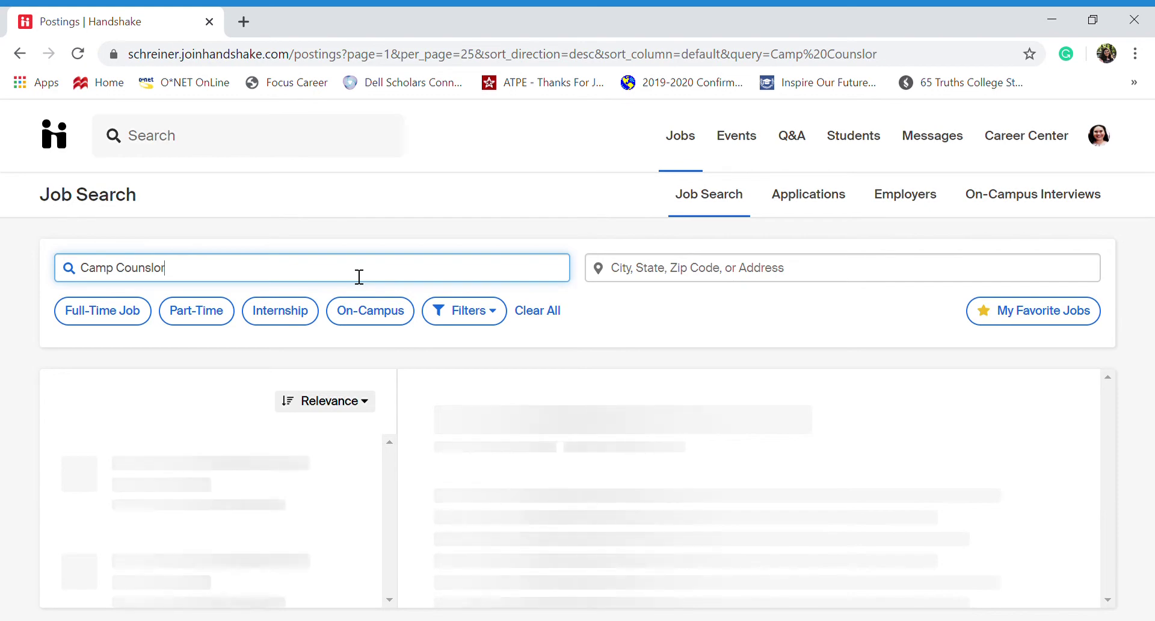
{"action": "key", "text": "BackSpace"}
{"action": "key", "text": "BackSpace"}
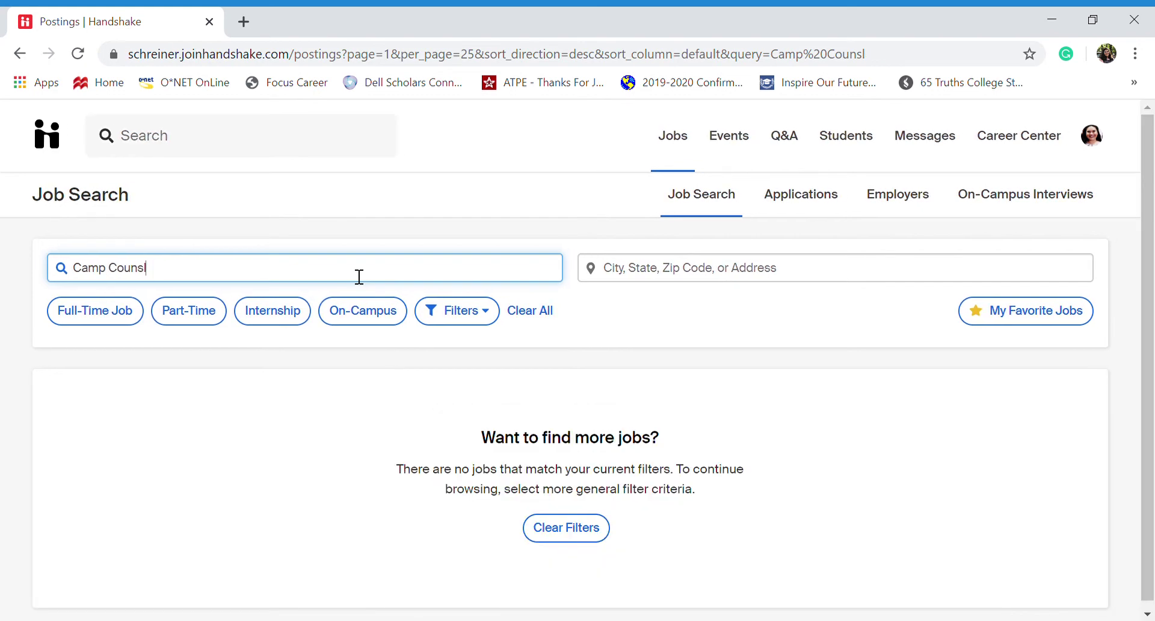
{"action": "key", "text": "BackSpace"}
{"action": "type", "text": "elor"}
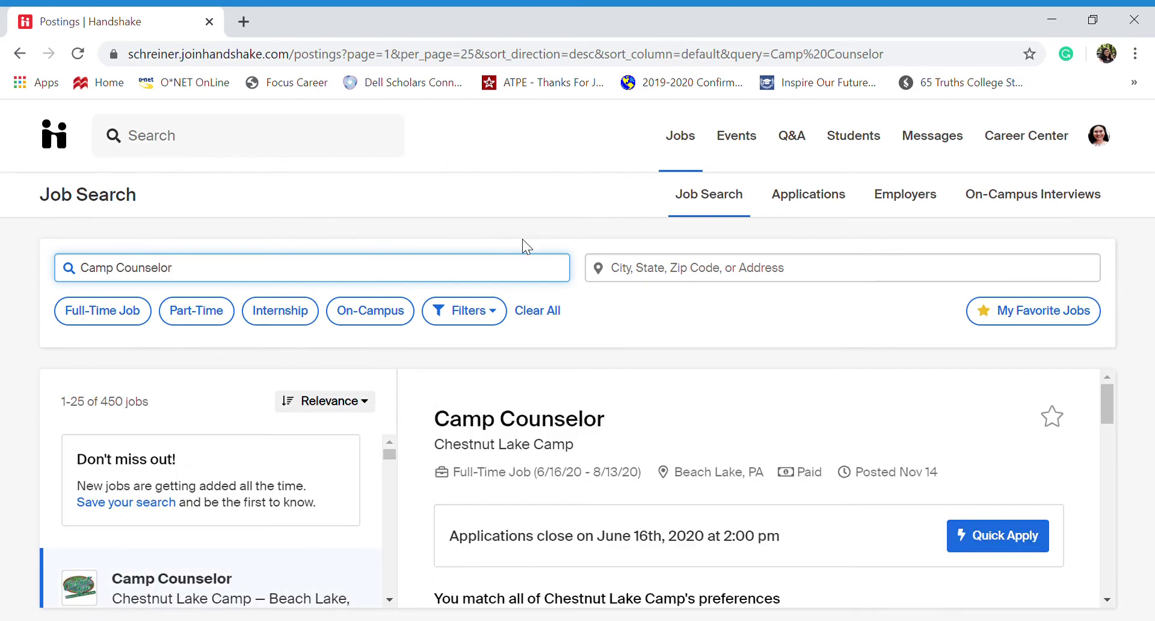
{"action": "left_click", "coordinate": [651, 276]}
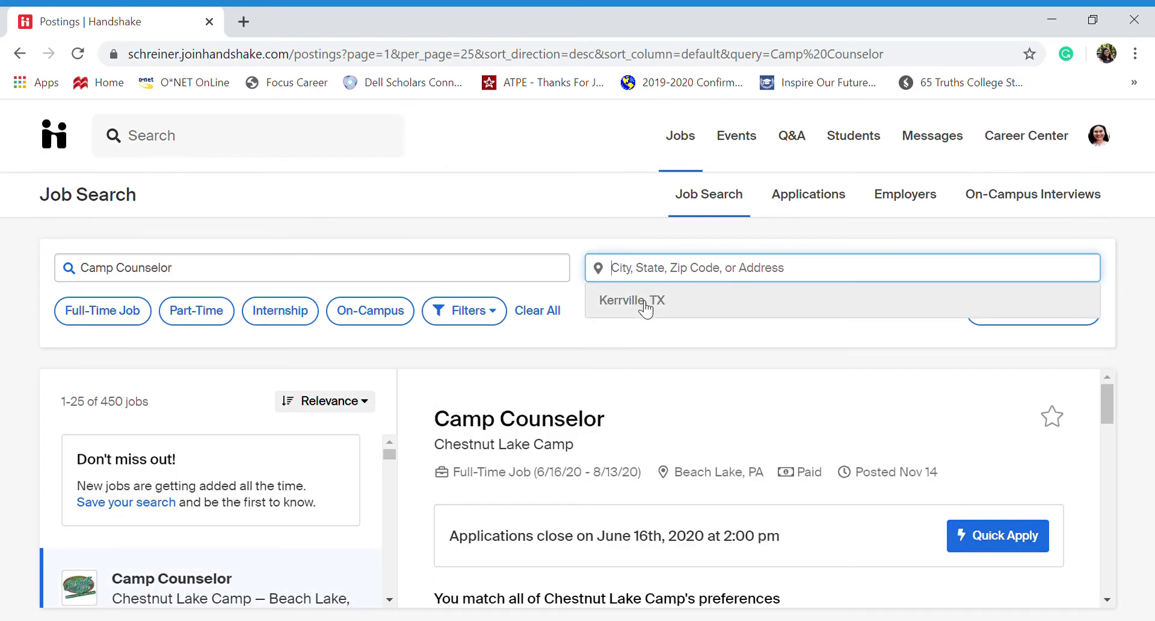
{"action": "left_click", "coordinate": [645, 302]}
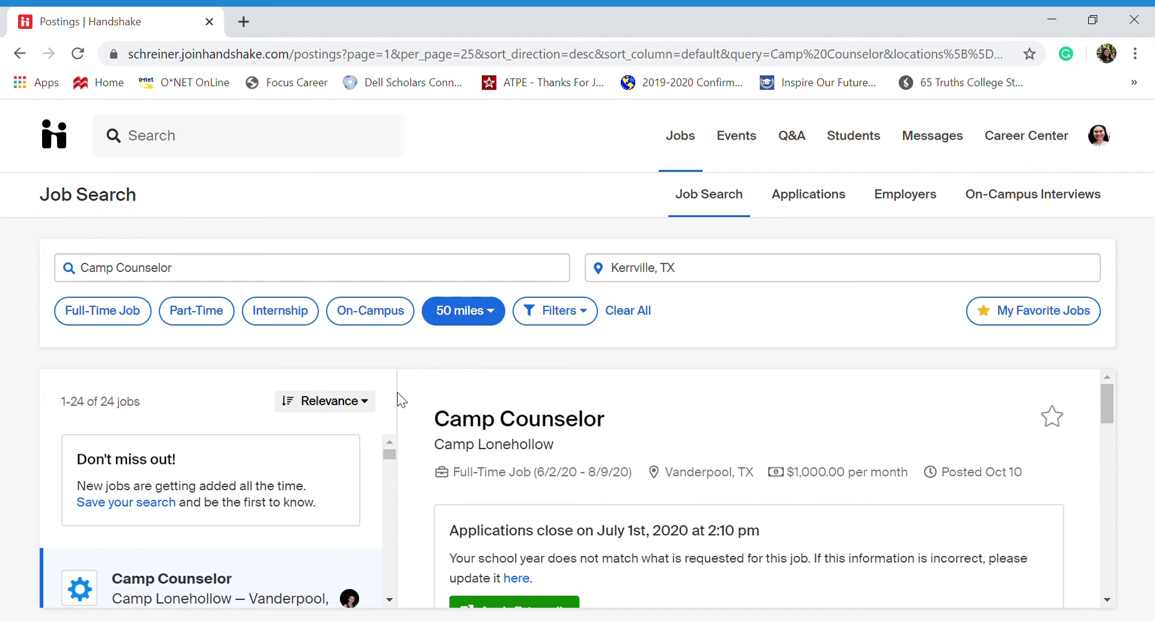
Step: Browse the job results and open the Day Camp Counselor posting from Mo-Ranch Summer Camp
{"action": "scroll", "coordinate": [277, 512], "scroll_direction": "down", "scroll_amount": 1}
{"action": "scroll", "coordinate": [277, 513], "scroll_direction": "up", "scroll_amount": 1}
{"action": "scroll", "coordinate": [277, 512], "scroll_direction": "down", "scroll_amount": 1}
{"action": "scroll", "coordinate": [276, 512], "scroll_direction": "down", "scroll_amount": 1}
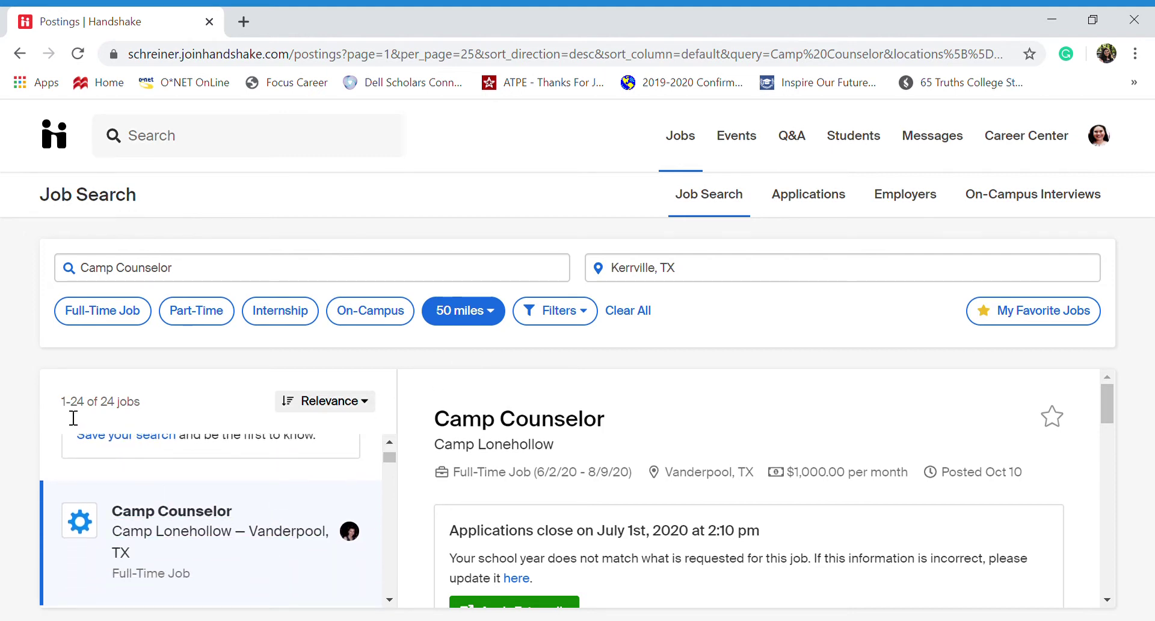
{"action": "scroll", "coordinate": [265, 528], "scroll_direction": "down", "scroll_amount": 3}
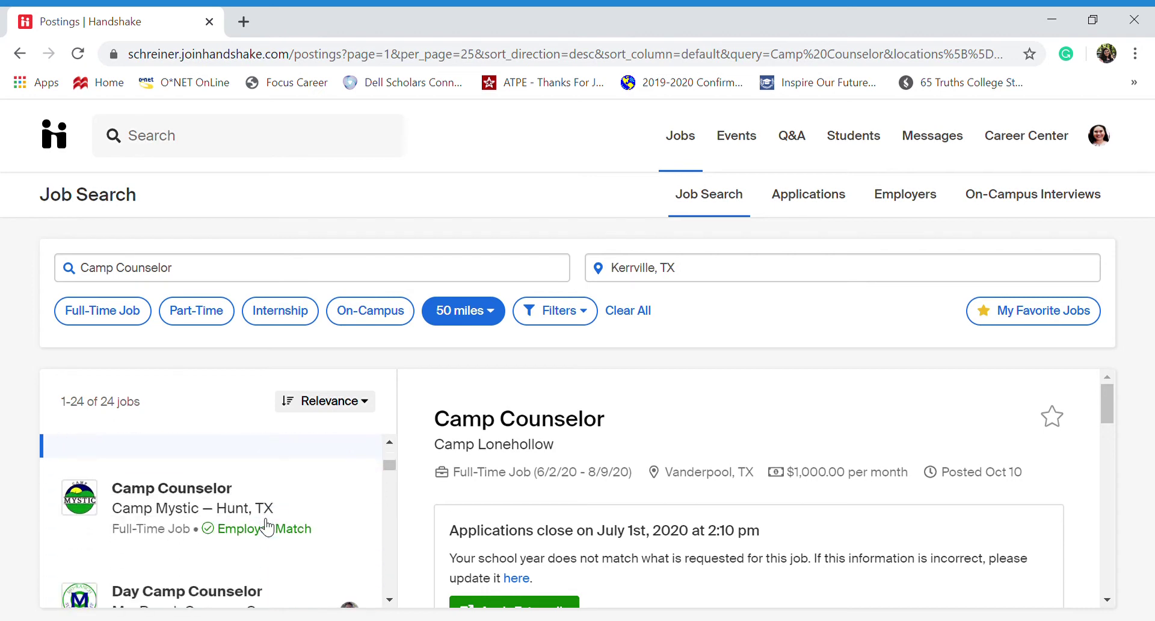
{"action": "scroll", "coordinate": [268, 527], "scroll_direction": "down", "scroll_amount": 3}
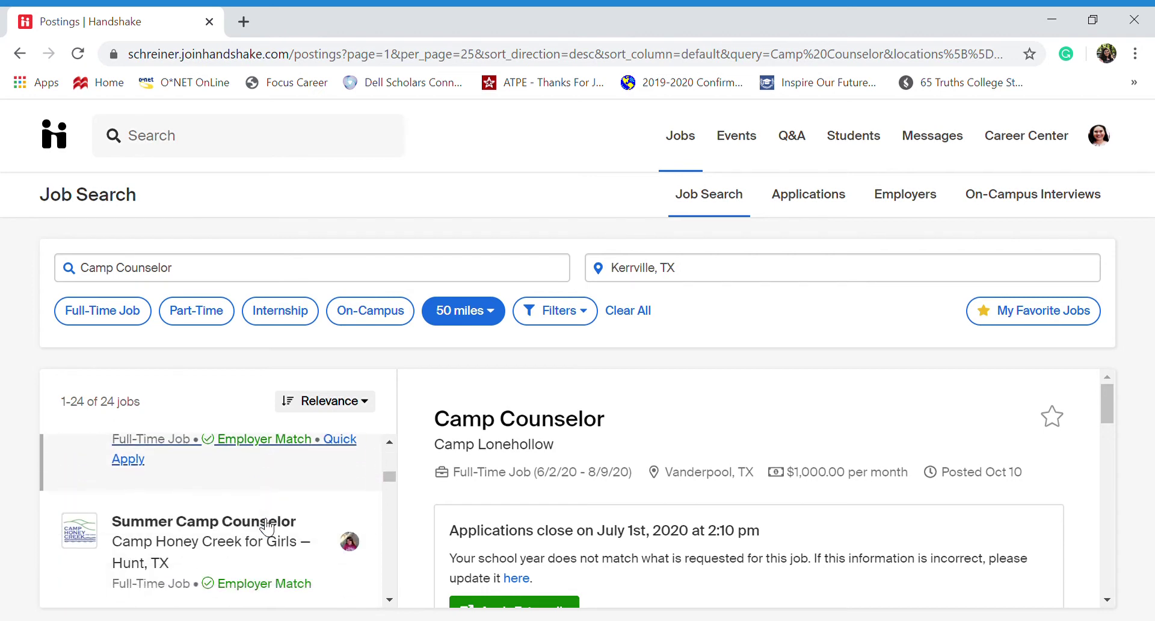
{"action": "scroll", "coordinate": [267, 527], "scroll_direction": "down", "scroll_amount": 4}
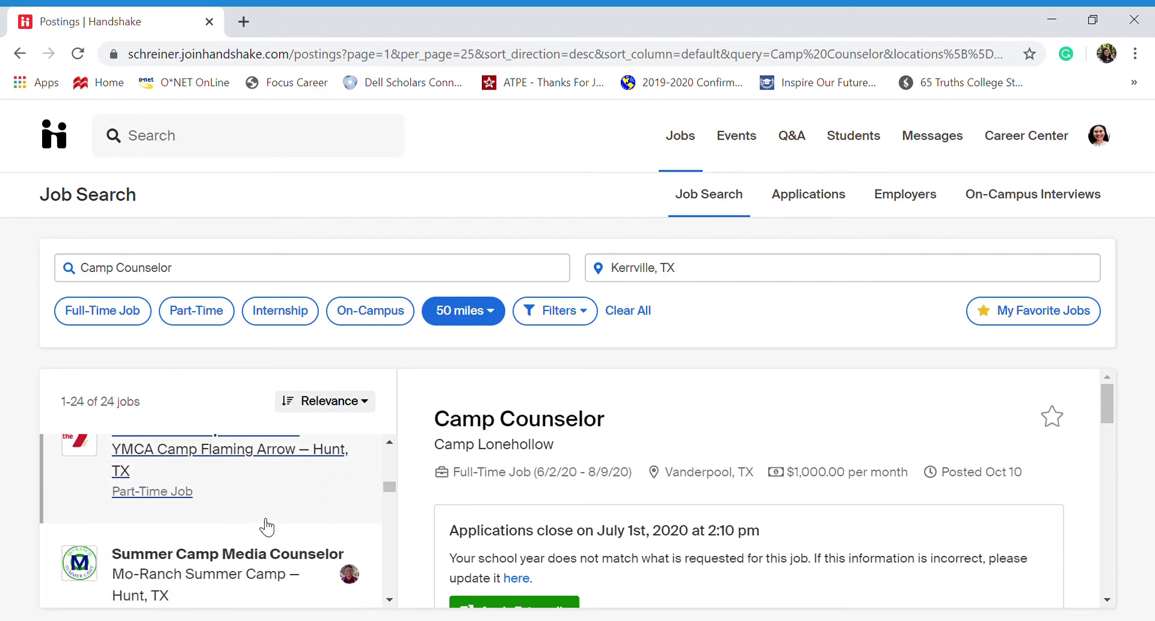
{"action": "scroll", "coordinate": [267, 527], "scroll_direction": "down", "scroll_amount": 2}
{"action": "scroll", "coordinate": [268, 528], "scroll_direction": "up", "scroll_amount": 3}
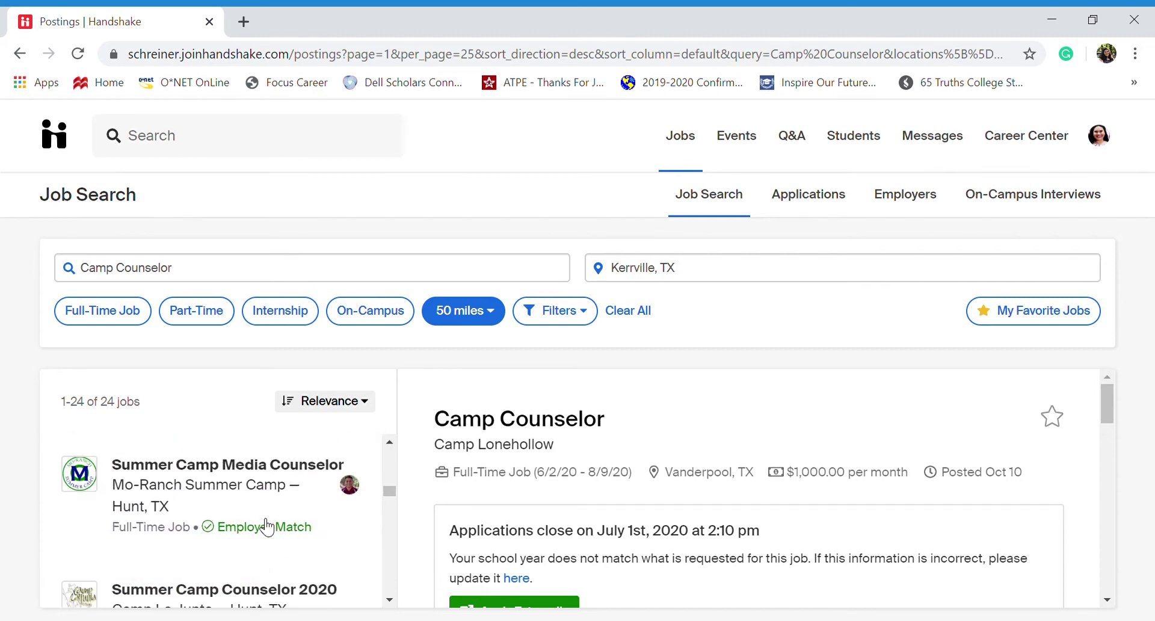
{"action": "scroll", "coordinate": [268, 527], "scroll_direction": "up", "scroll_amount": 5}
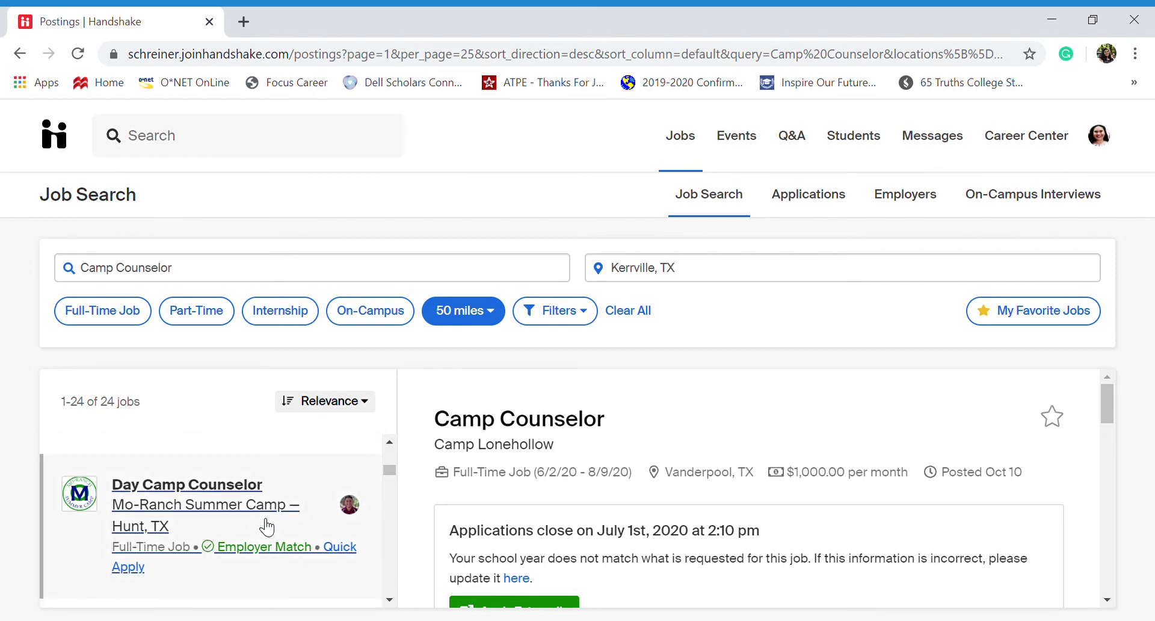
{"action": "left_click", "coordinate": [182, 507]}
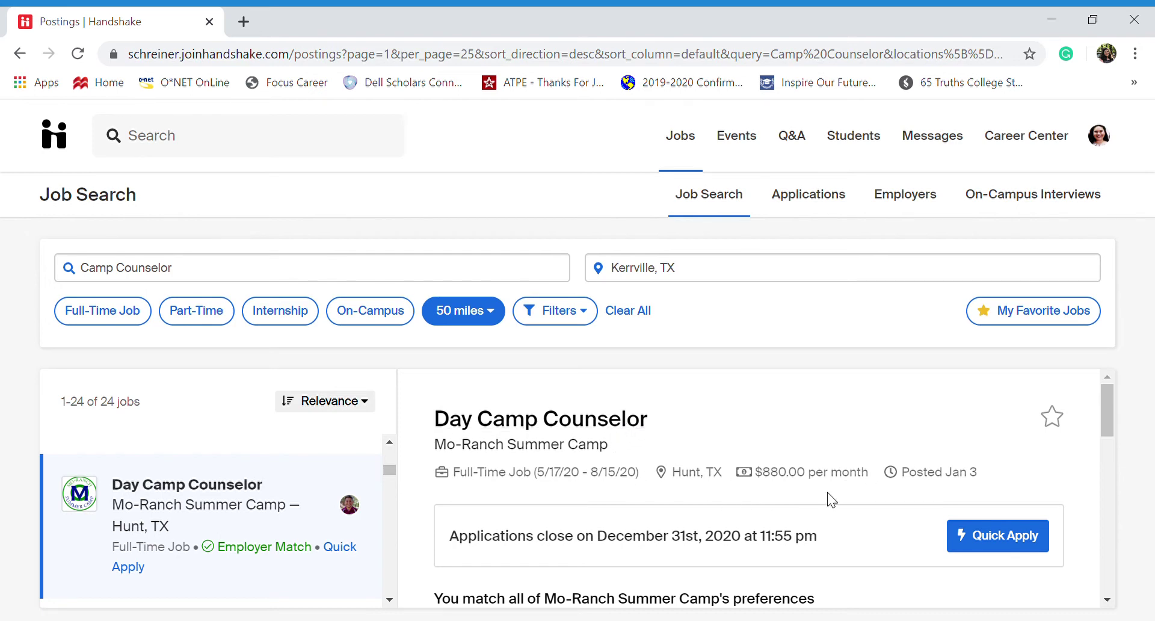
Step: Read through the Day Camp Counselor posting, including the matched preferences, job description, employer details and reviews
{"action": "scroll", "coordinate": [800, 511], "scroll_direction": "down", "scroll_amount": 2}
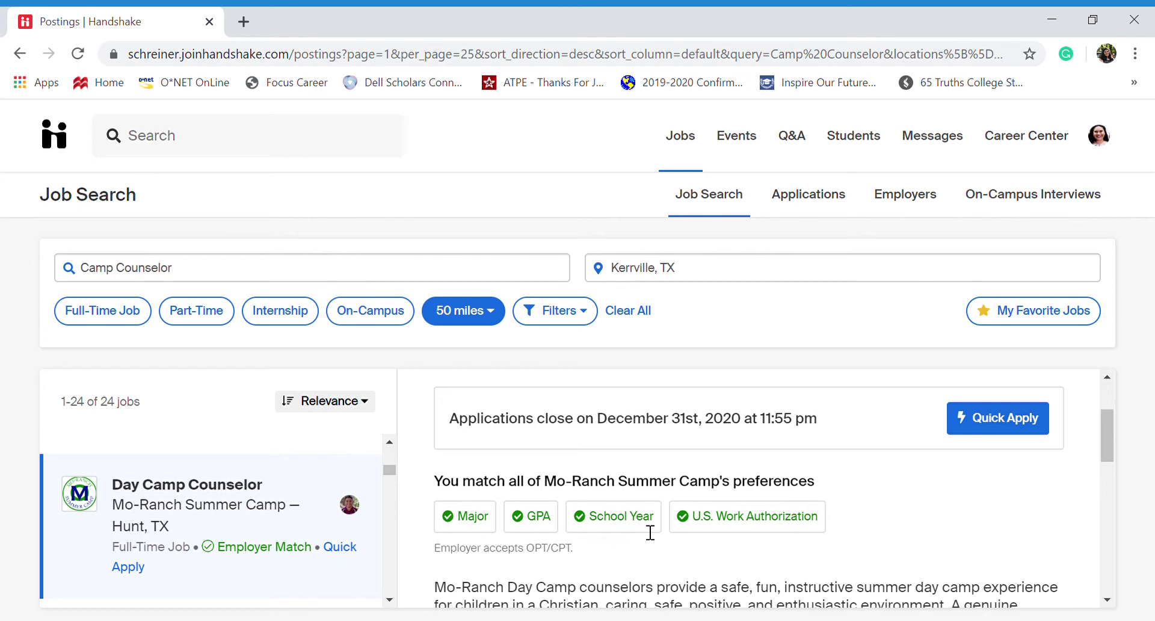
{"action": "scroll", "coordinate": [764, 532], "scroll_direction": "down", "scroll_amount": 2}
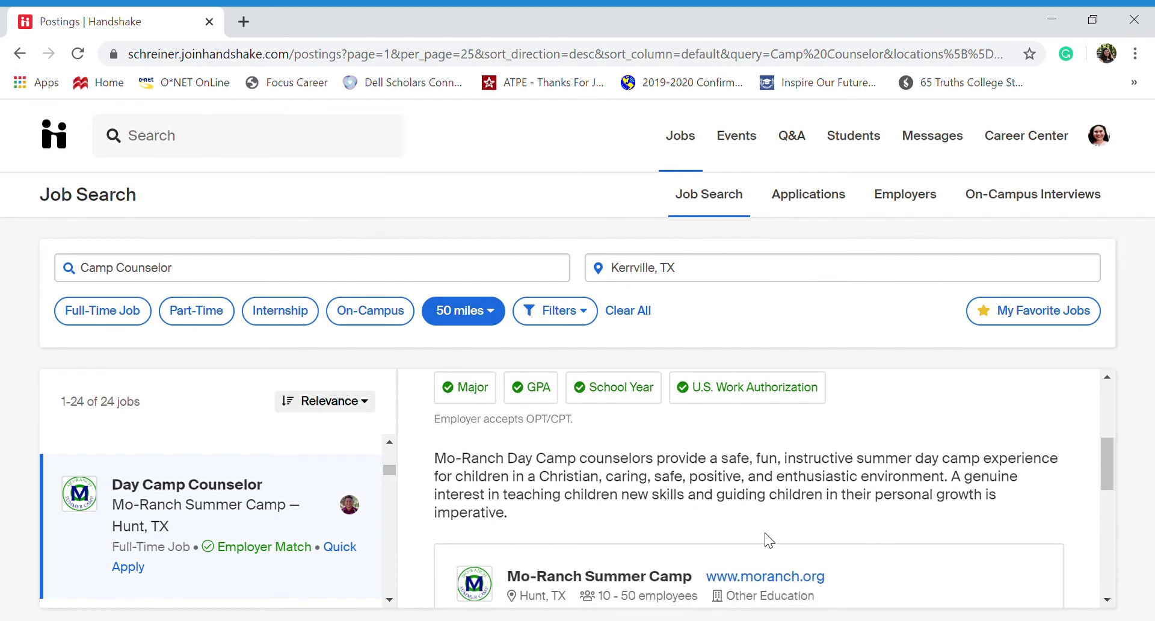
{"action": "scroll", "coordinate": [640, 535], "scroll_direction": "down", "scroll_amount": 1}
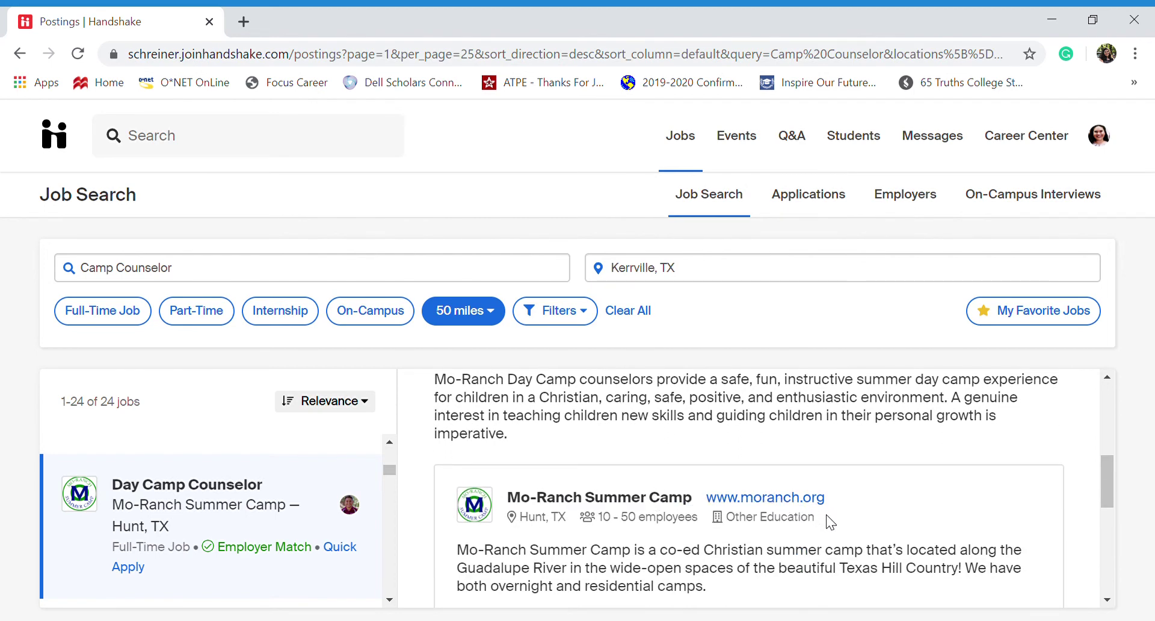
{"action": "scroll", "coordinate": [827, 516], "scroll_direction": "down", "scroll_amount": 2}
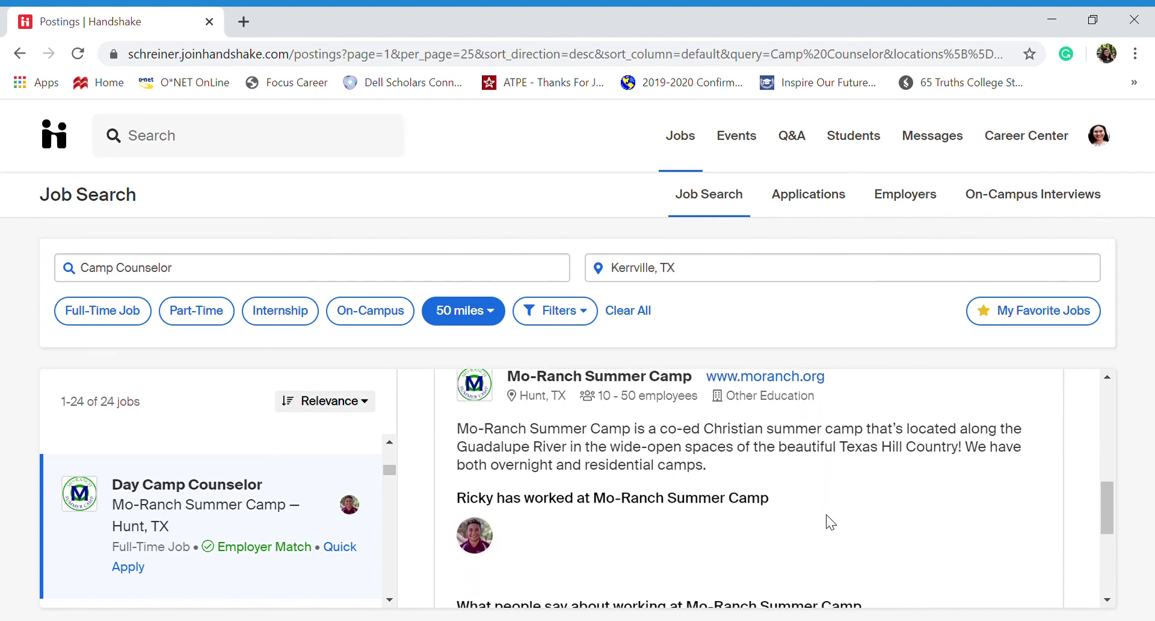
{"action": "scroll", "coordinate": [826, 516], "scroll_direction": "down", "scroll_amount": 2}
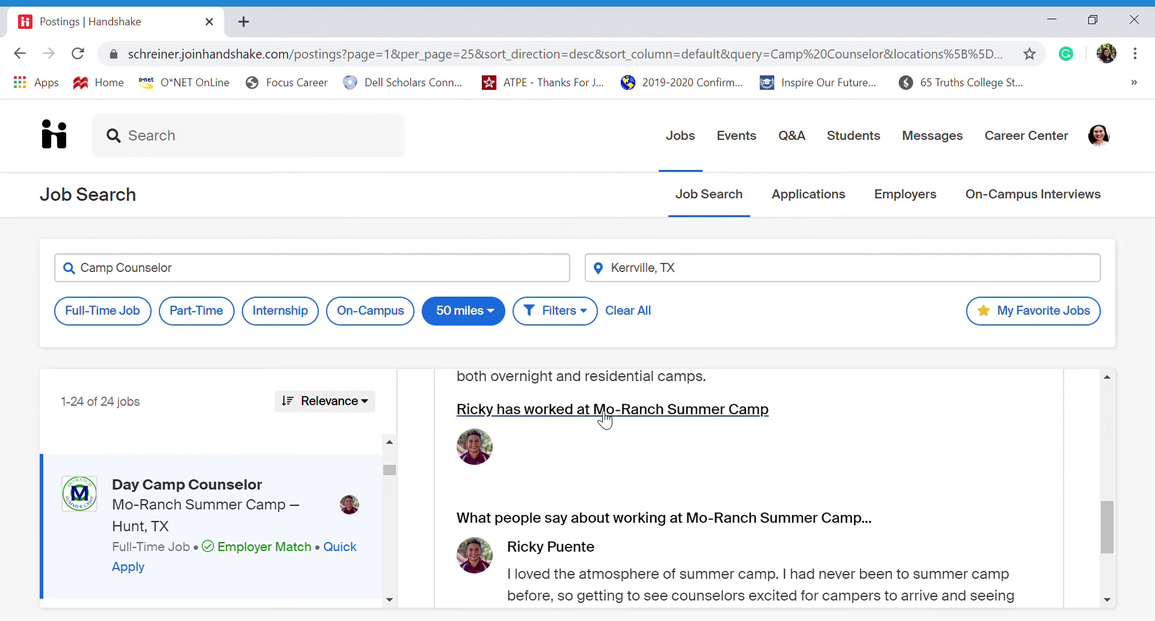
{"action": "scroll", "coordinate": [751, 479], "scroll_direction": "down", "scroll_amount": 3}
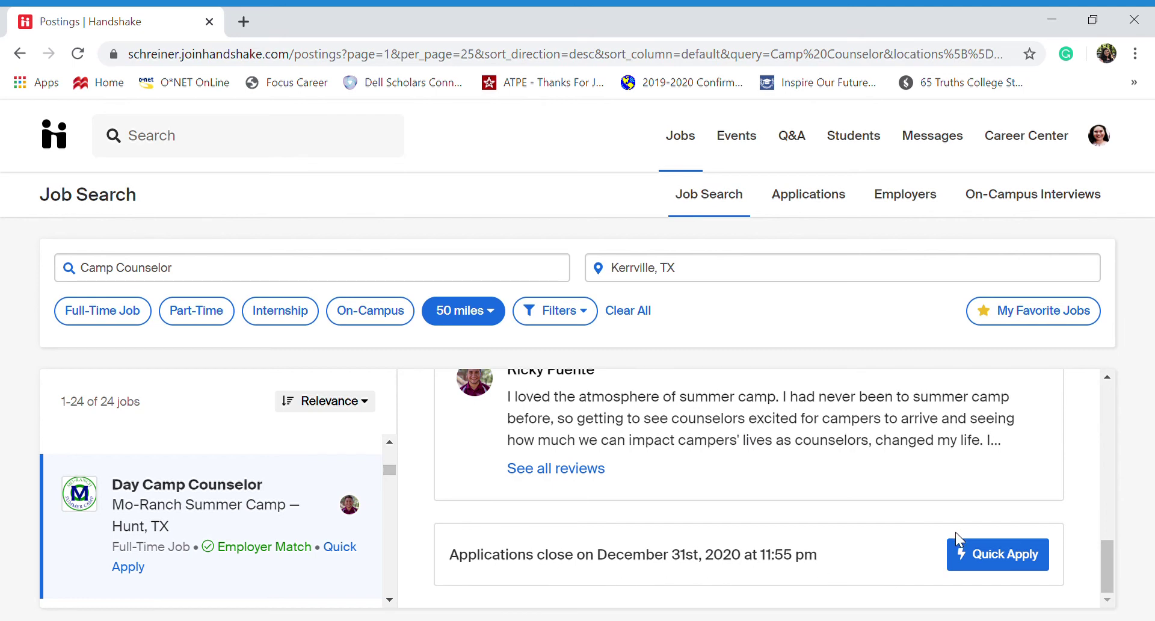
Step: Read the attached JD-Day-Camp-Director-2018.pdf from the Day Camp Counselor application form, and close the form without submitting
{"action": "left_click", "coordinate": [1022, 565]}
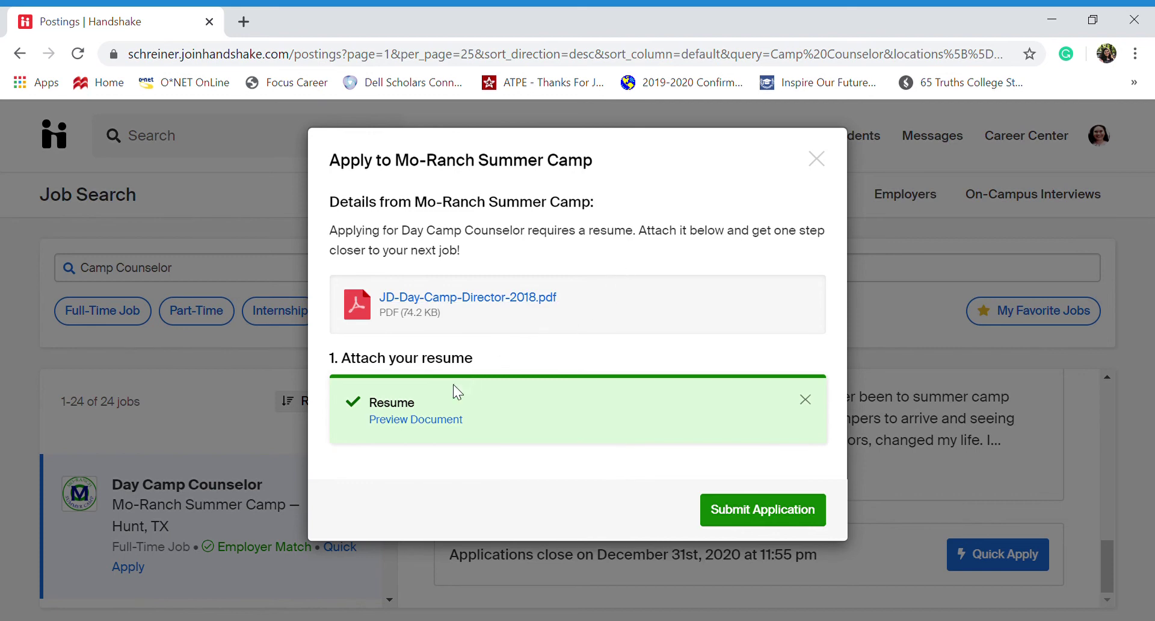
{"action": "left_click", "coordinate": [510, 304]}
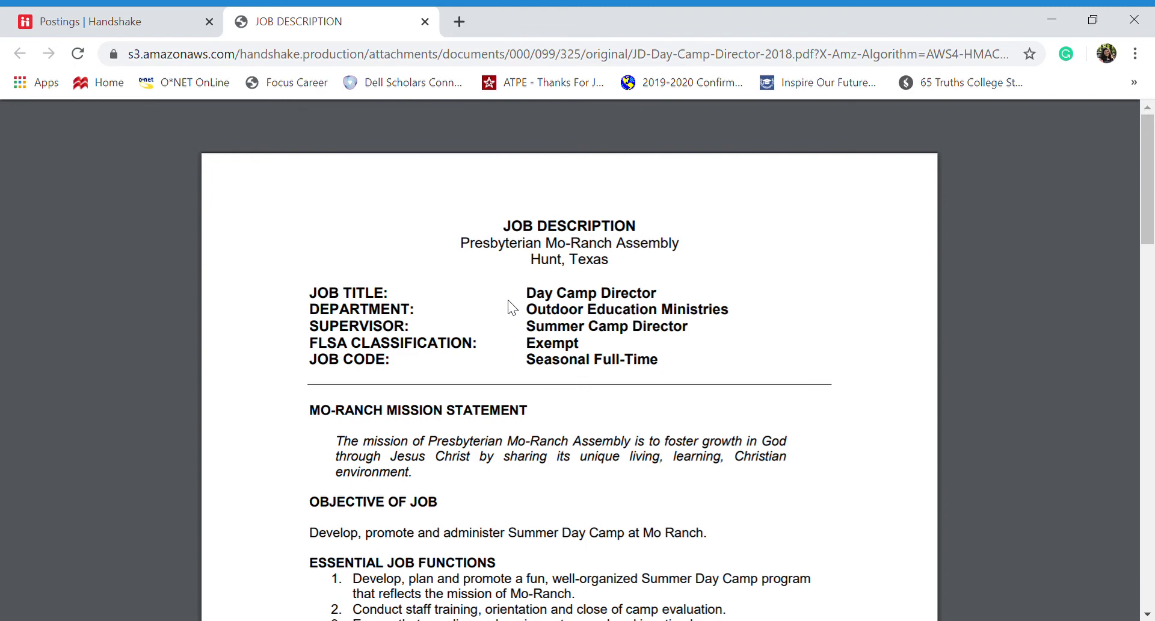
{"action": "scroll", "coordinate": [509, 306], "scroll_direction": "down", "scroll_amount": 2}
{"action": "scroll", "coordinate": [509, 307], "scroll_direction": "down", "scroll_amount": 3}
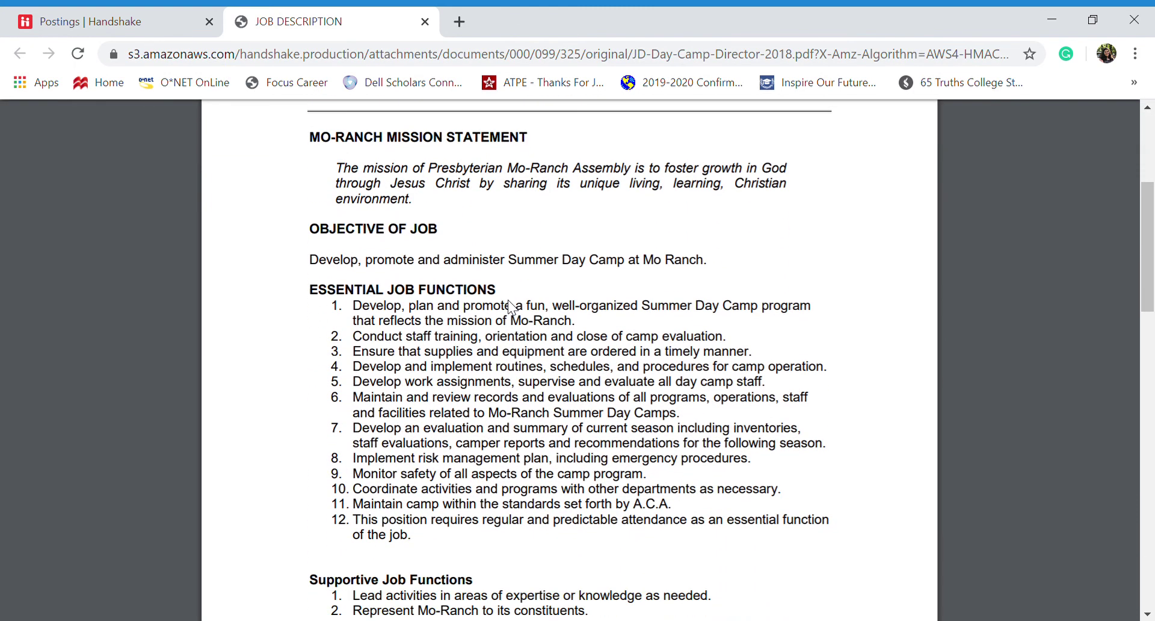
{"action": "scroll", "coordinate": [509, 305], "scroll_direction": "down", "scroll_amount": 3}
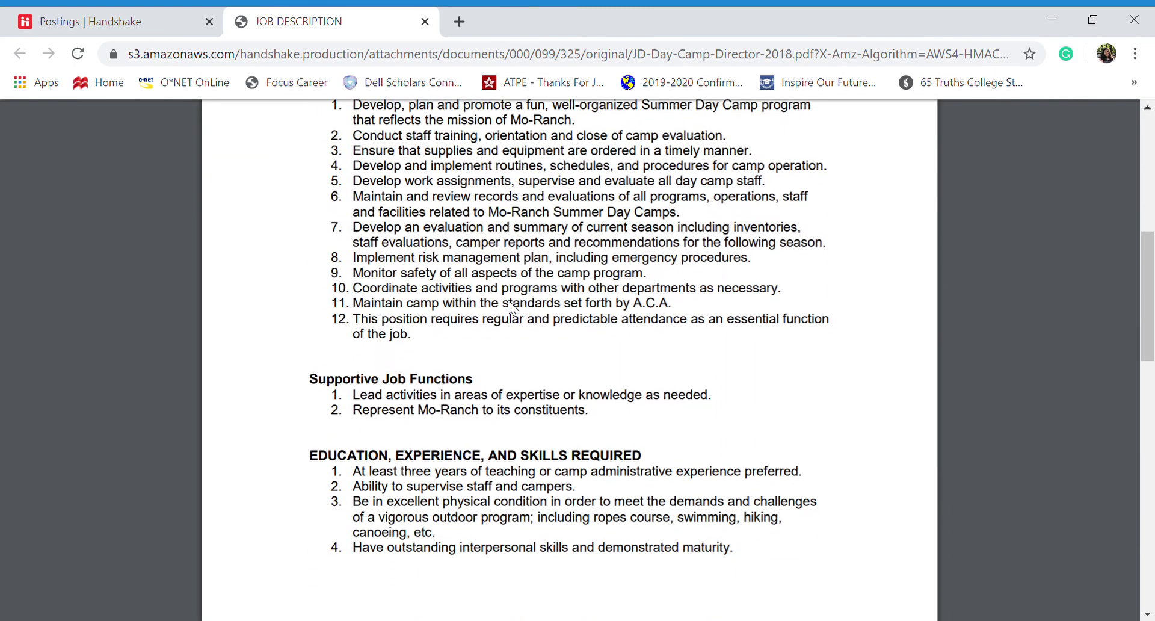
{"action": "scroll", "coordinate": [509, 305], "scroll_direction": "up", "scroll_amount": 5}
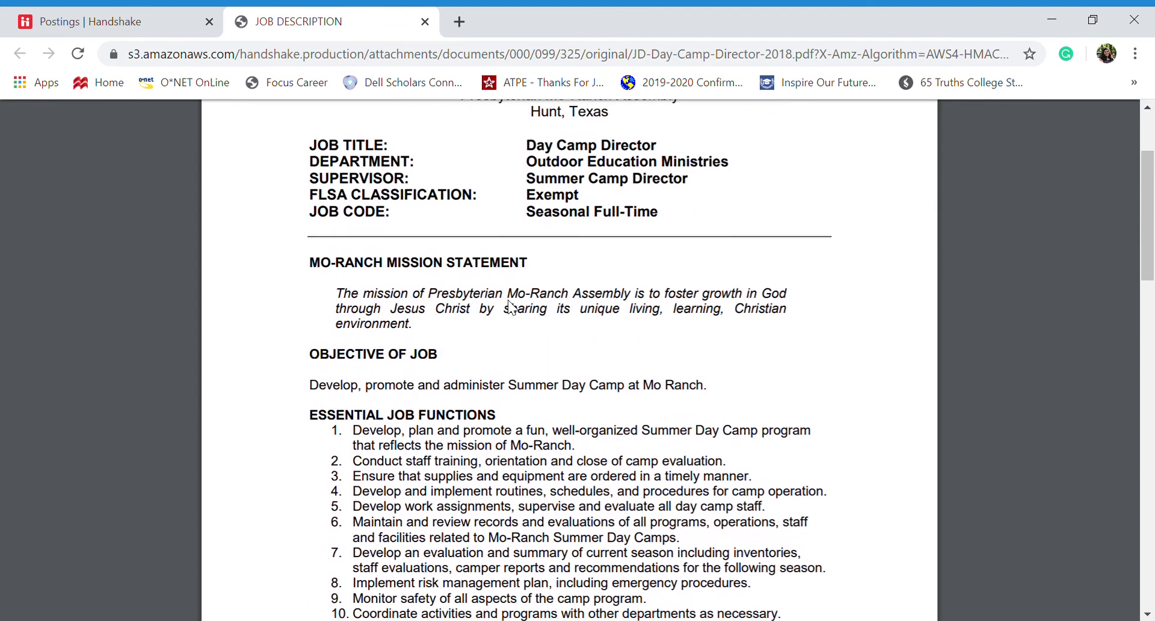
{"action": "scroll", "coordinate": [509, 307], "scroll_direction": "up", "scroll_amount": 2}
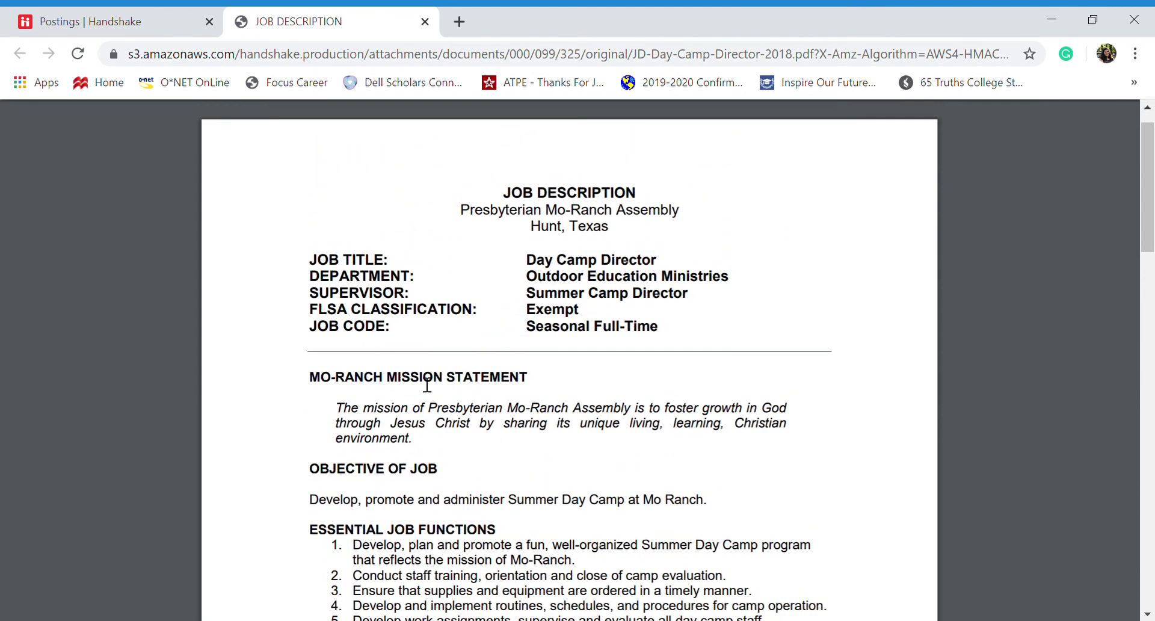
{"action": "left_click", "coordinate": [132, 15]}
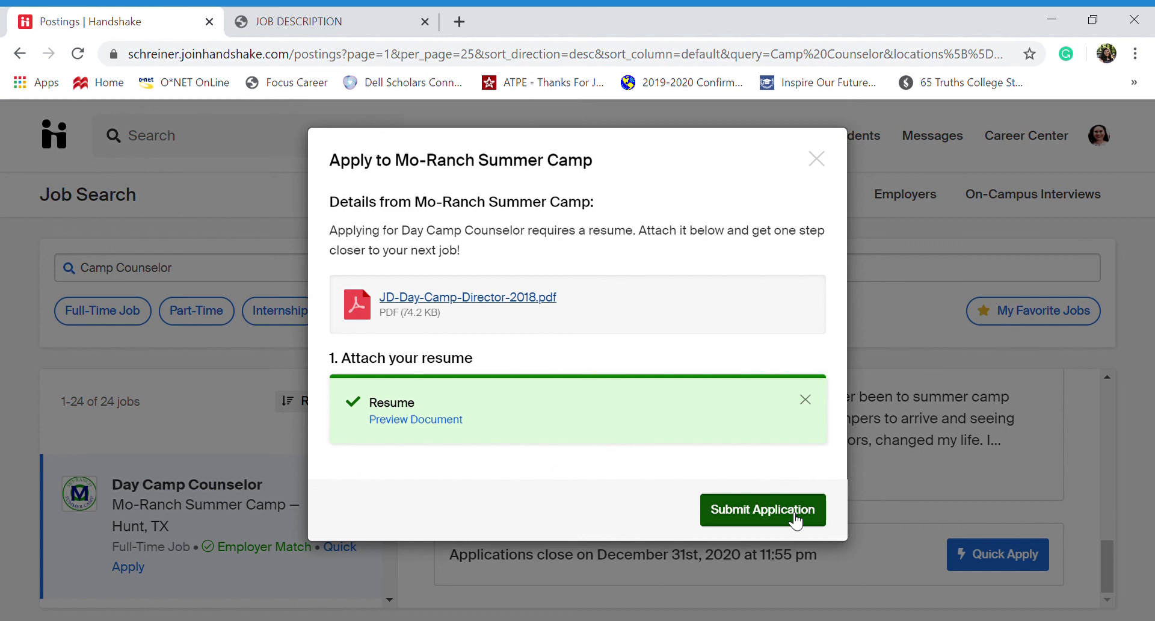
{"action": "left_click", "coordinate": [815, 161]}
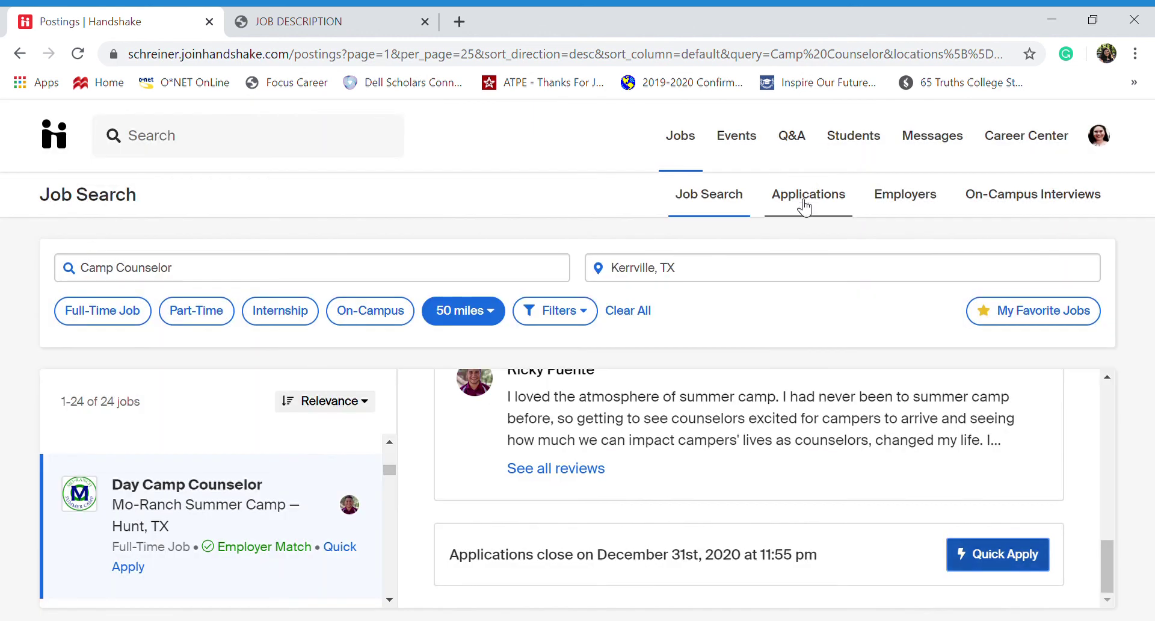